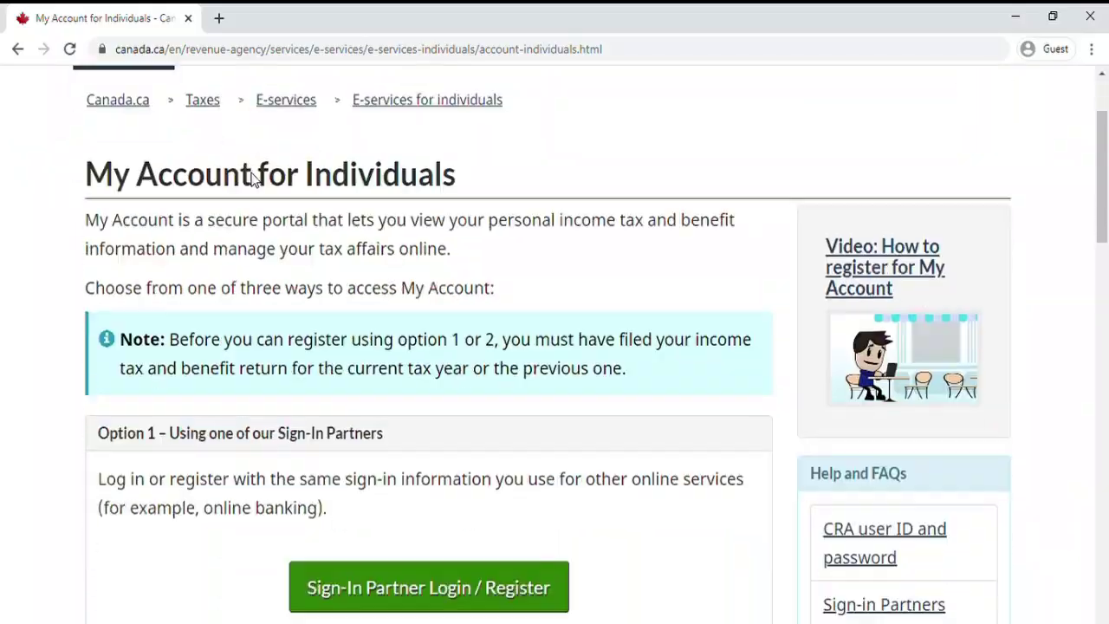
# Scroll the My Account for Individuals page down to the Sign-In Partner and CRA user ID options
pyautogui.scroll(-3, 252, 178)
# Expand the Sign-In Partners list and review the partner banks available for login
pyautogui.scroll(-3, 256, 179)
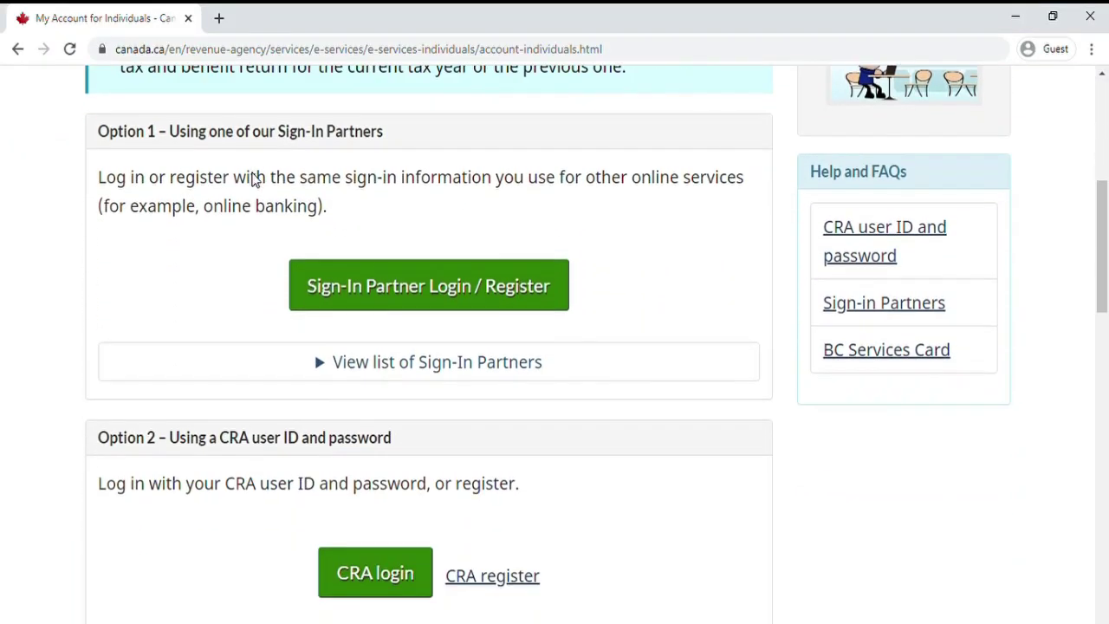
pyautogui.scroll(1, 259, 182)
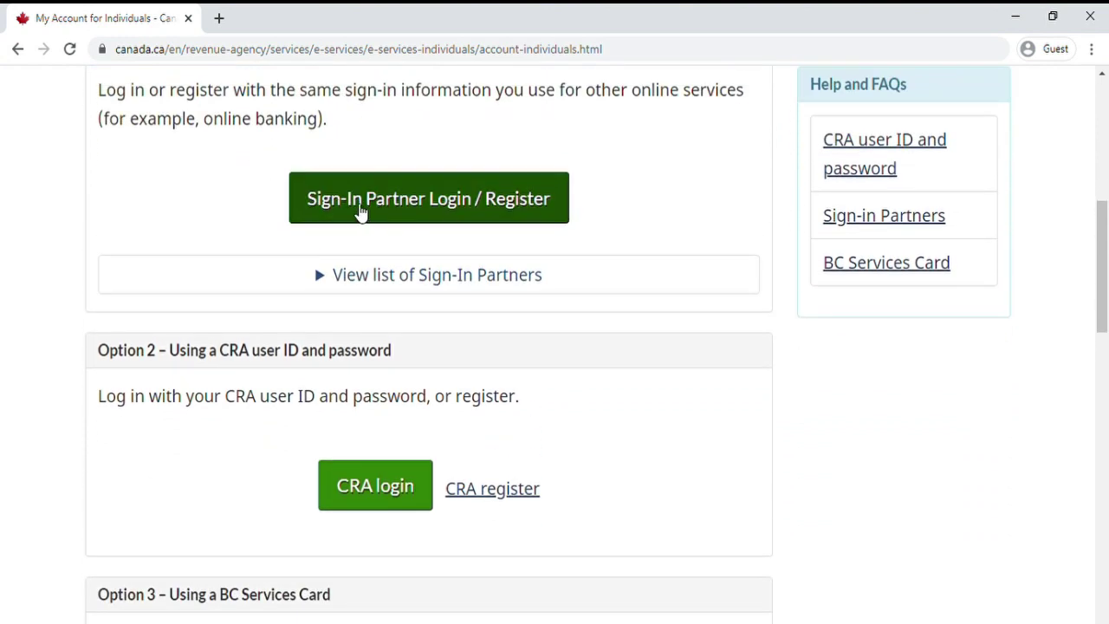
pyautogui.click(336, 283)
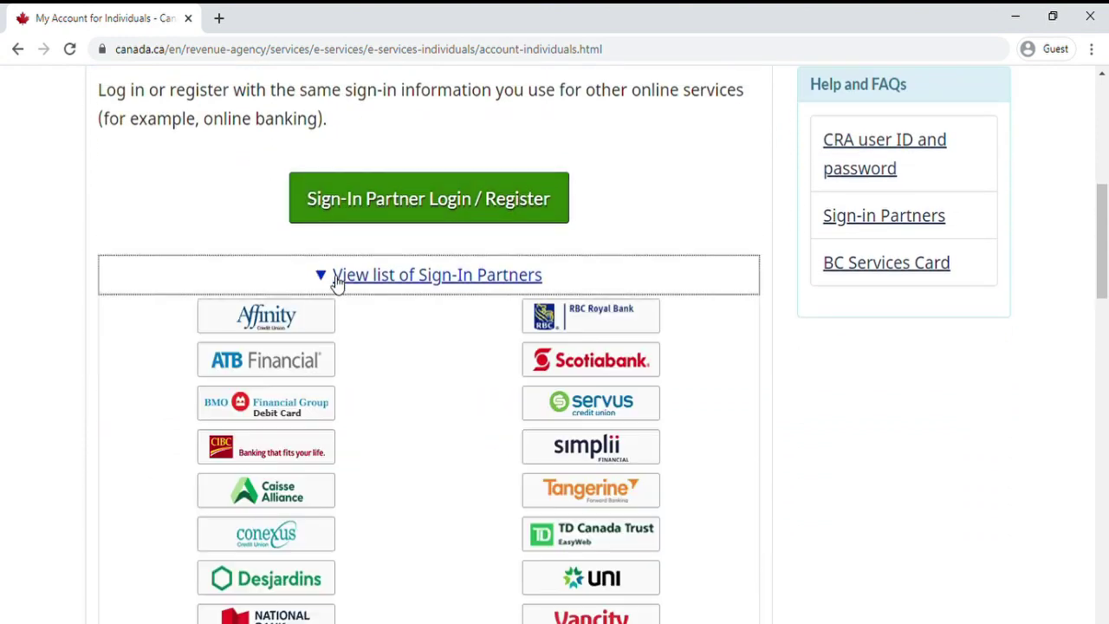
pyautogui.scroll(-2, 278, 416)
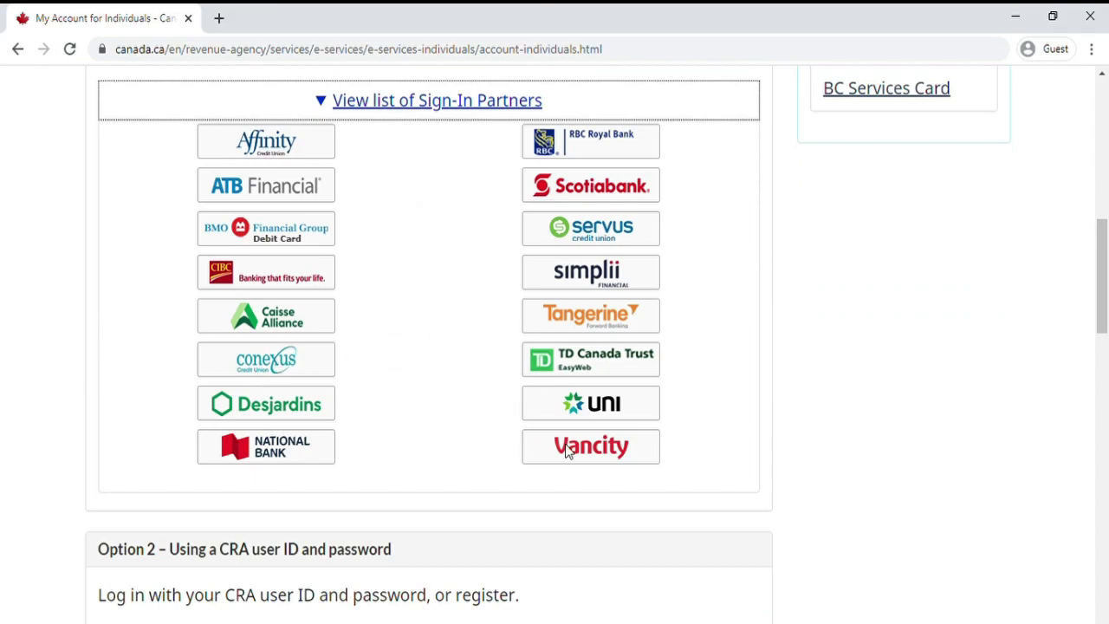
pyautogui.scroll(-2, 465, 315)
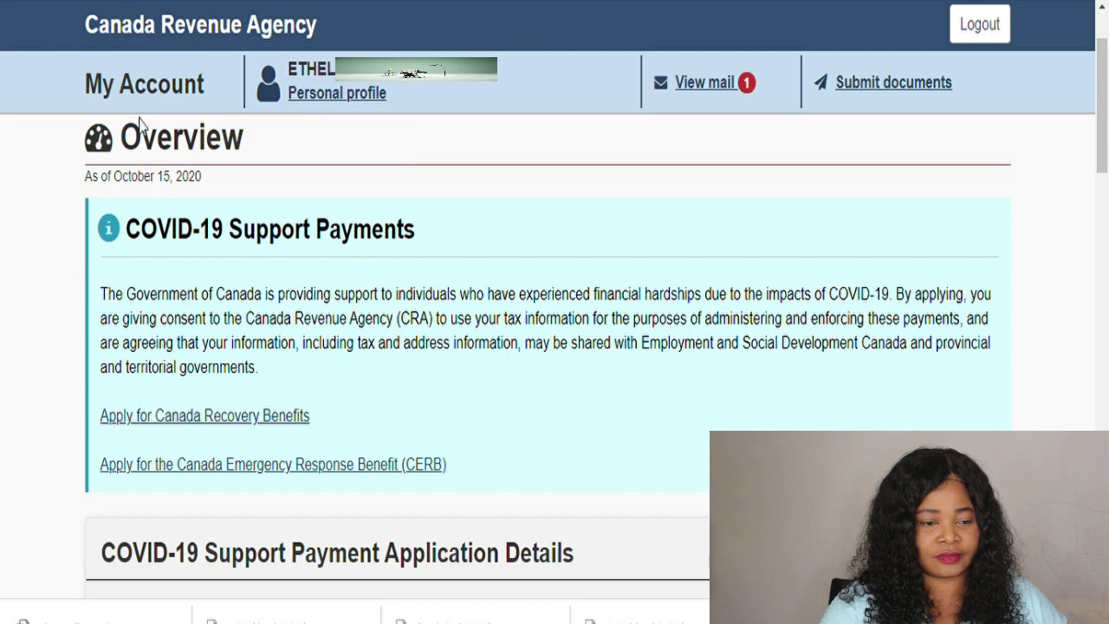
pyautogui.scroll(-2, 487, 156)
pyautogui.scroll(2, 486, 161)
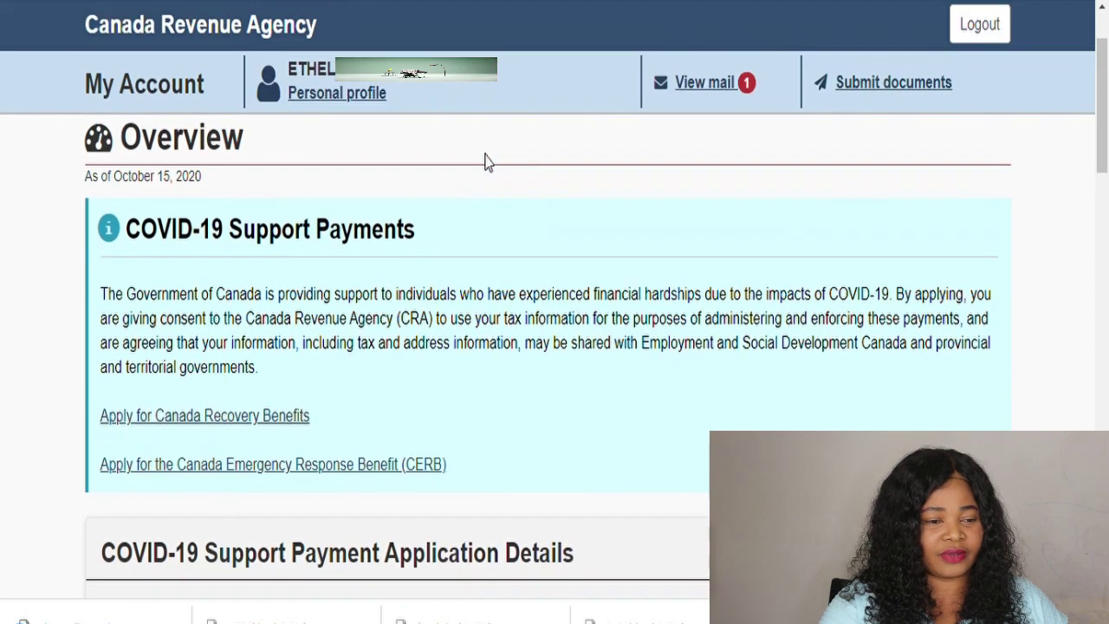
pyautogui.scroll(-2, 482, 164)
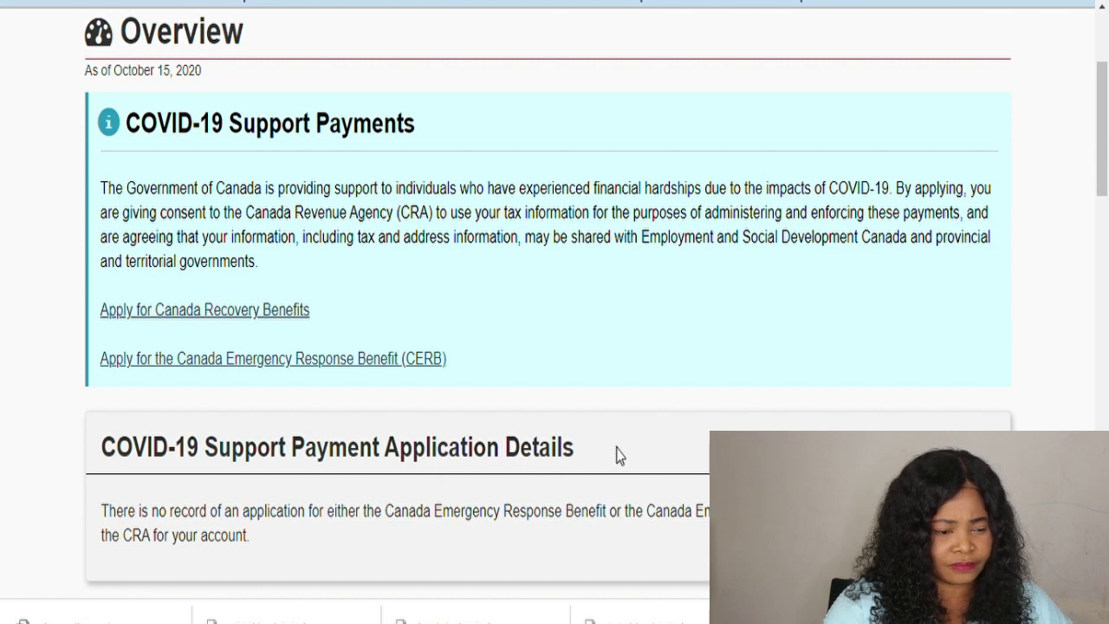
# Start the Canada Recovery Benefits application and review the caregiving, sickness and recovery benefit options
pyautogui.click(128, 312)
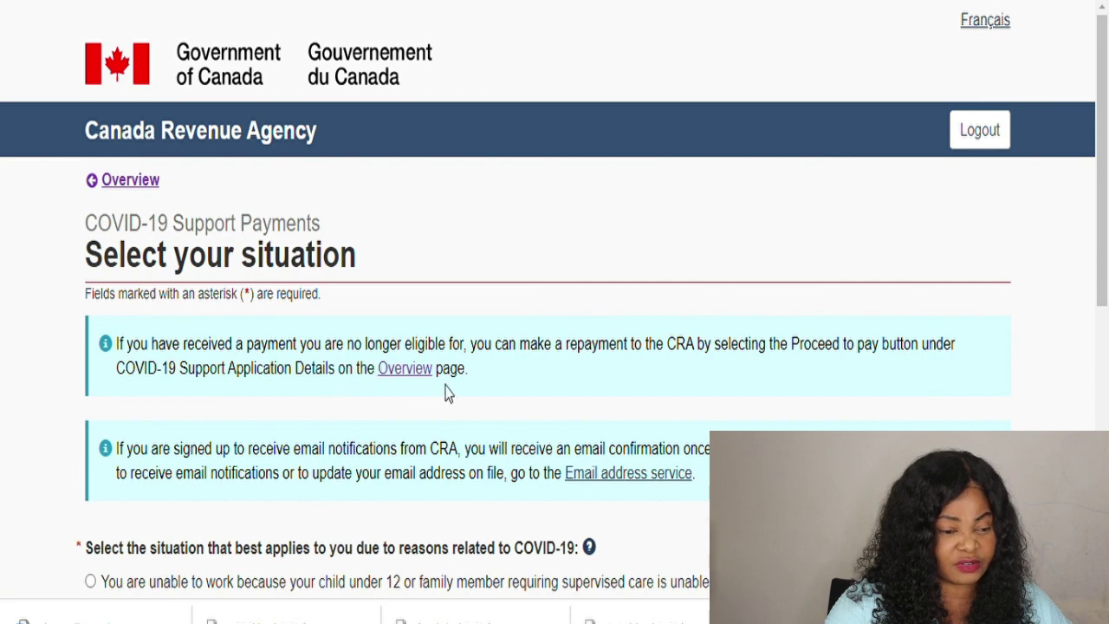
pyautogui.scroll(-1, 448, 394)
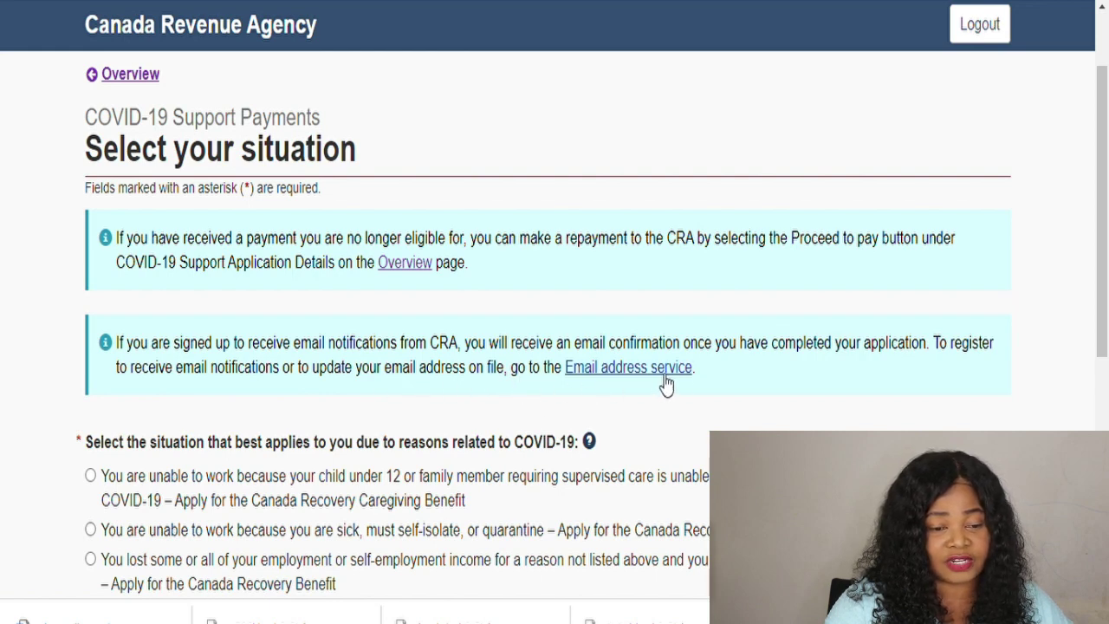
pyautogui.scroll(-2, 694, 395)
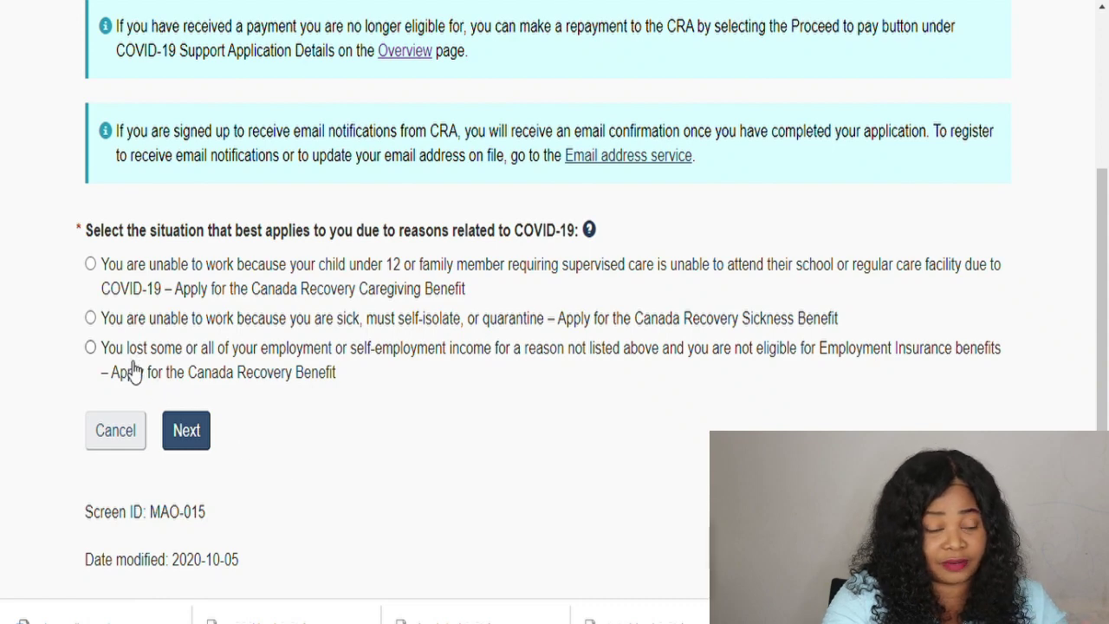
# Choose the lost employment or self-employment income (Canada Recovery Benefit) situation and submit it
pyautogui.click(90, 347)
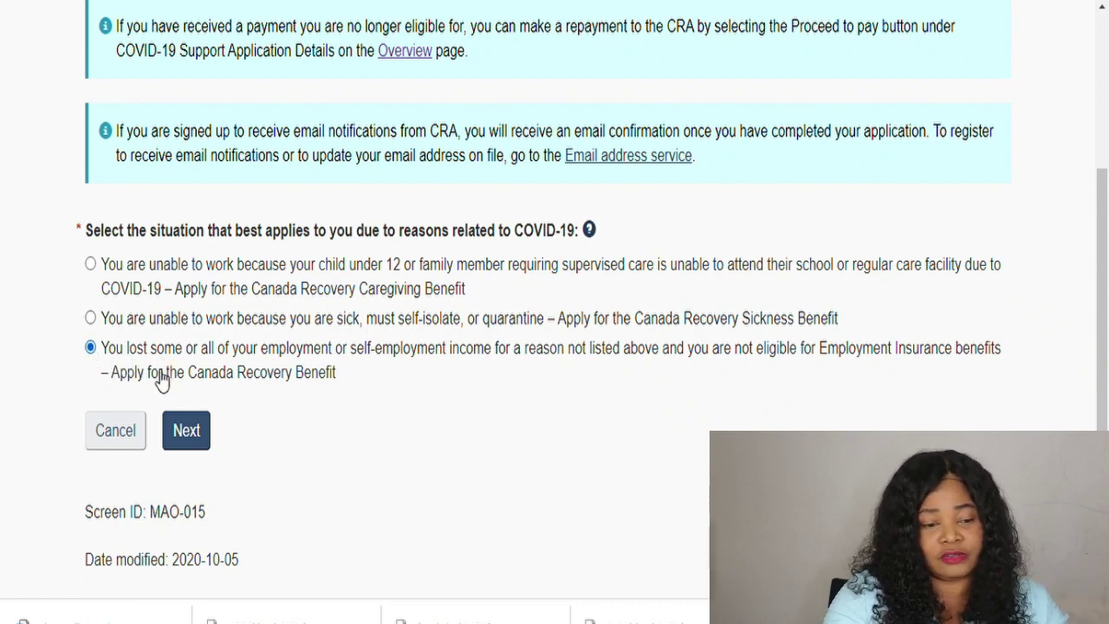
pyautogui.click(194, 435)
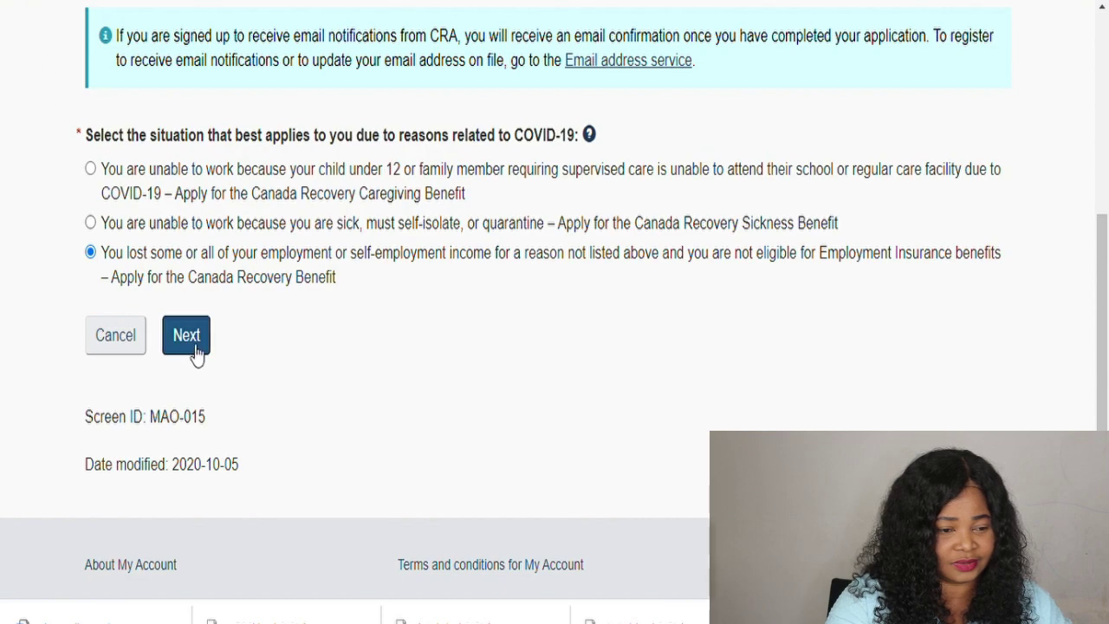
pyautogui.click(196, 351)
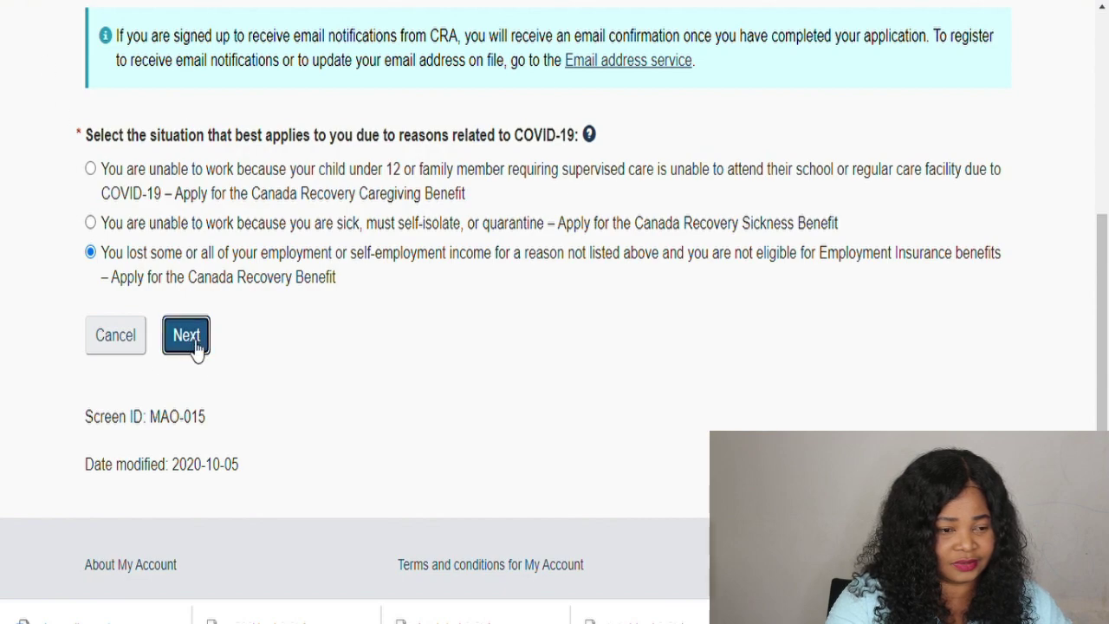
# Scroll the Canada Recovery Benefit Eligibility page down to the unticked criteria checklist
pyautogui.scroll(-5, 290, 349)
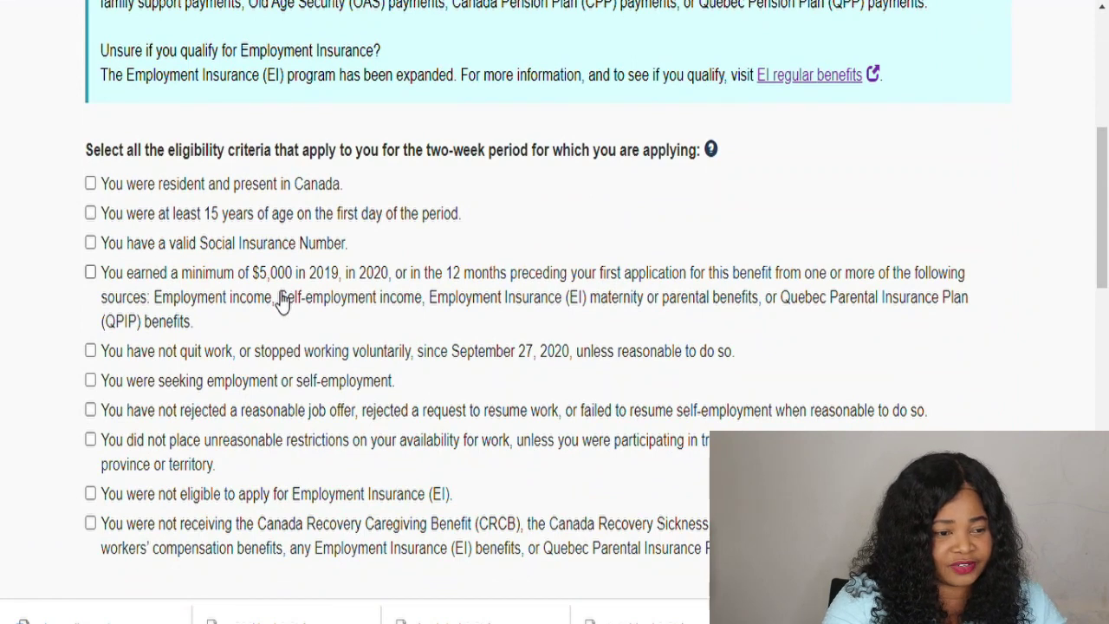
pyautogui.scroll(3, 281, 301)
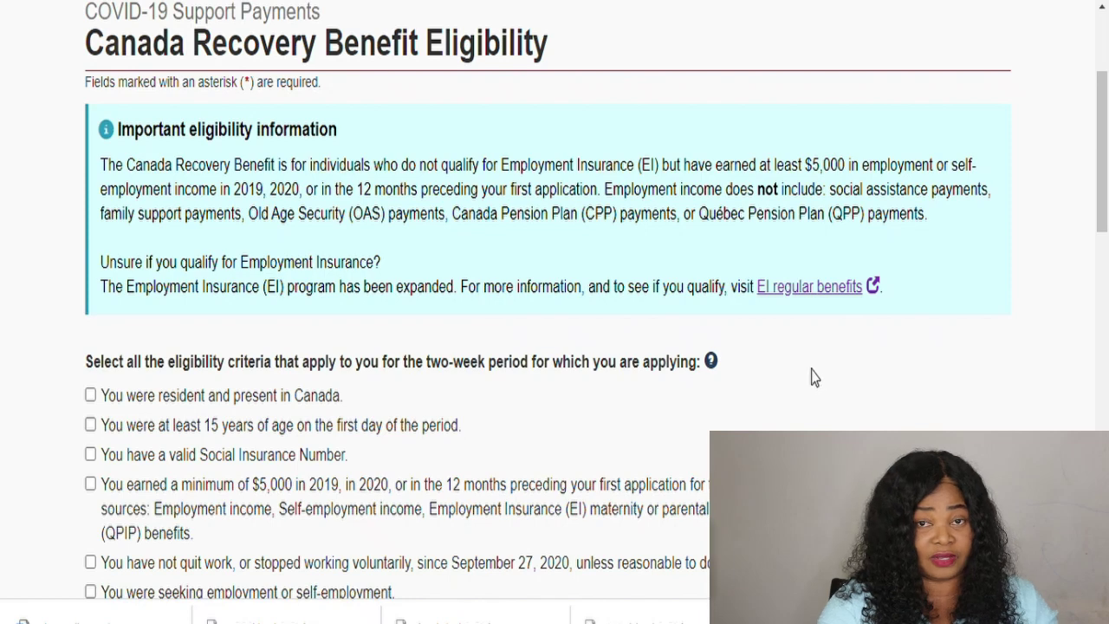
pyautogui.scroll(-2, 277, 352)
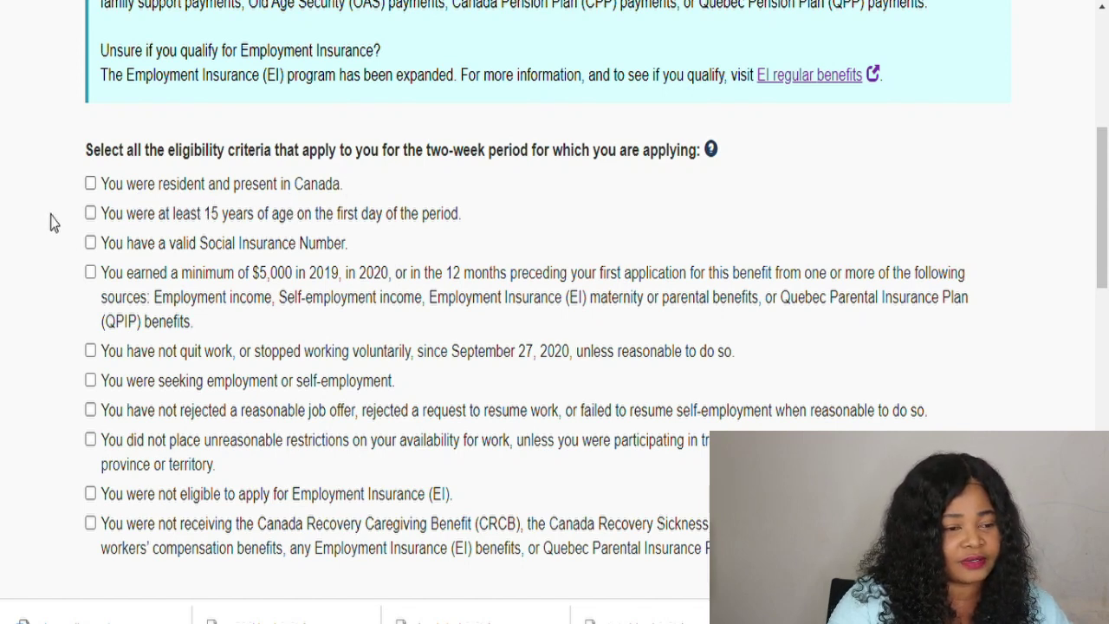
# Tick the residence, age 15+, valid SIN, not-quit, job-seeking, no-rejected-offers and availability criteria
pyautogui.click(90, 183)
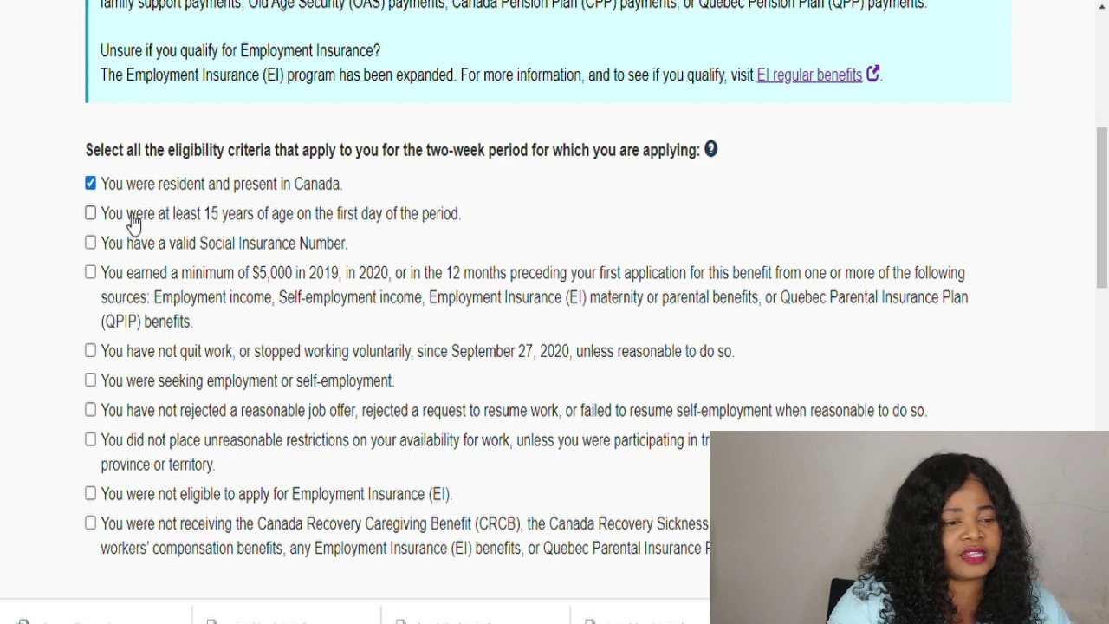
pyautogui.click(90, 214)
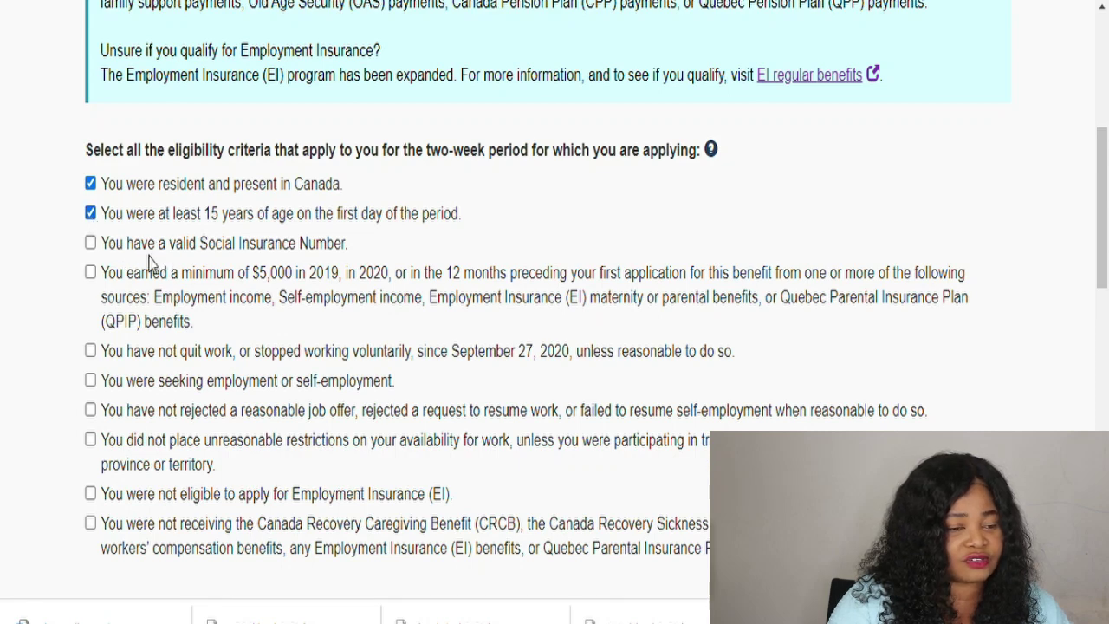
pyautogui.click(90, 243)
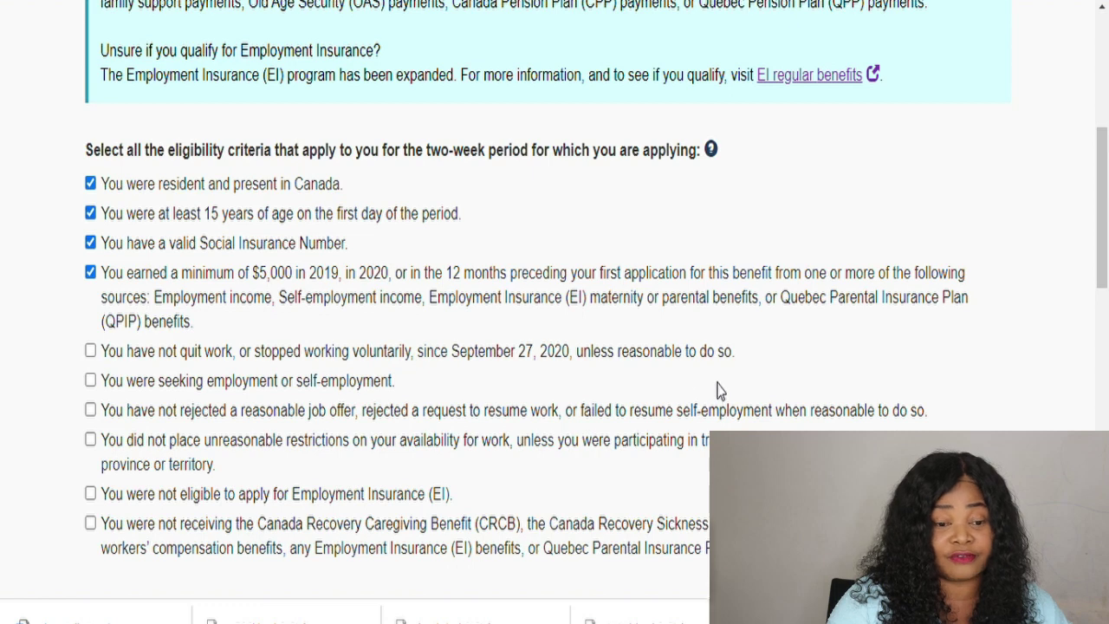
pyautogui.click(100, 352)
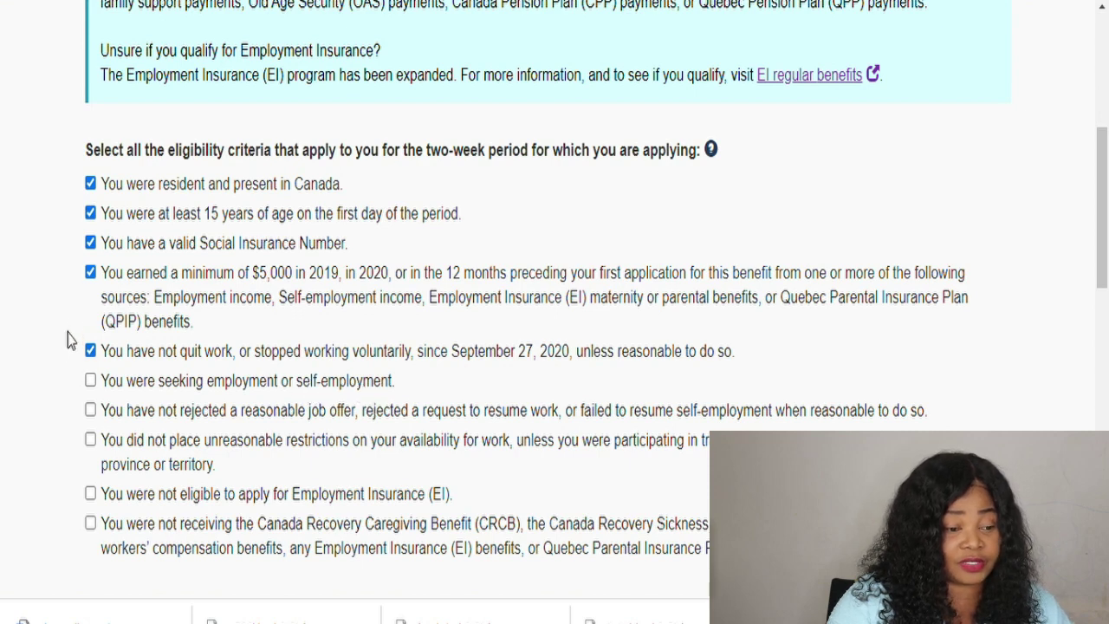
pyautogui.click(91, 381)
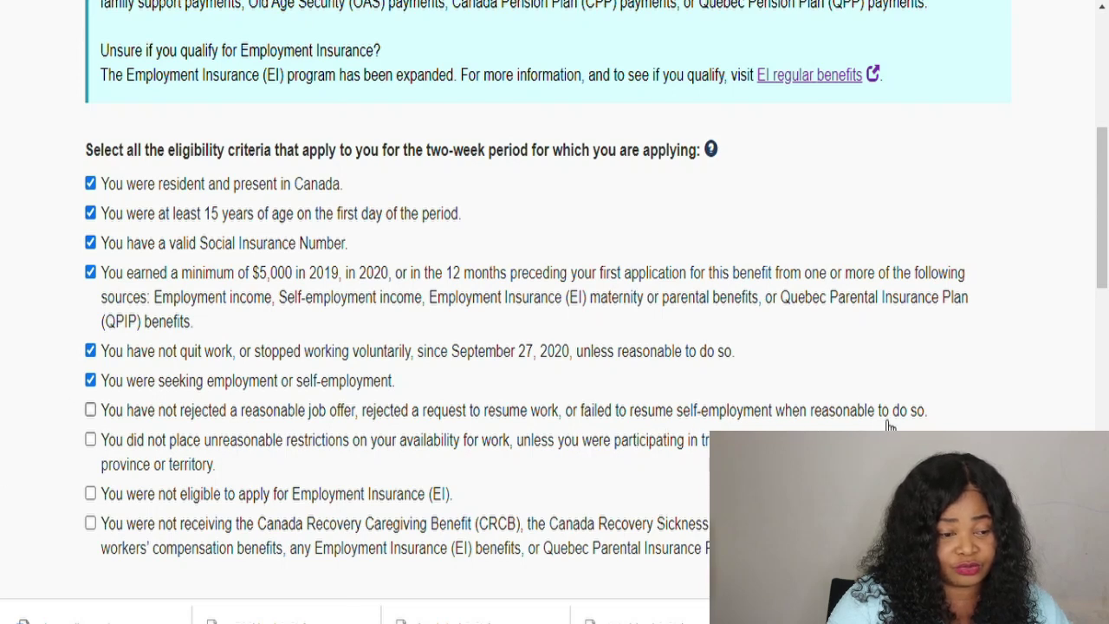
pyautogui.click(90, 410)
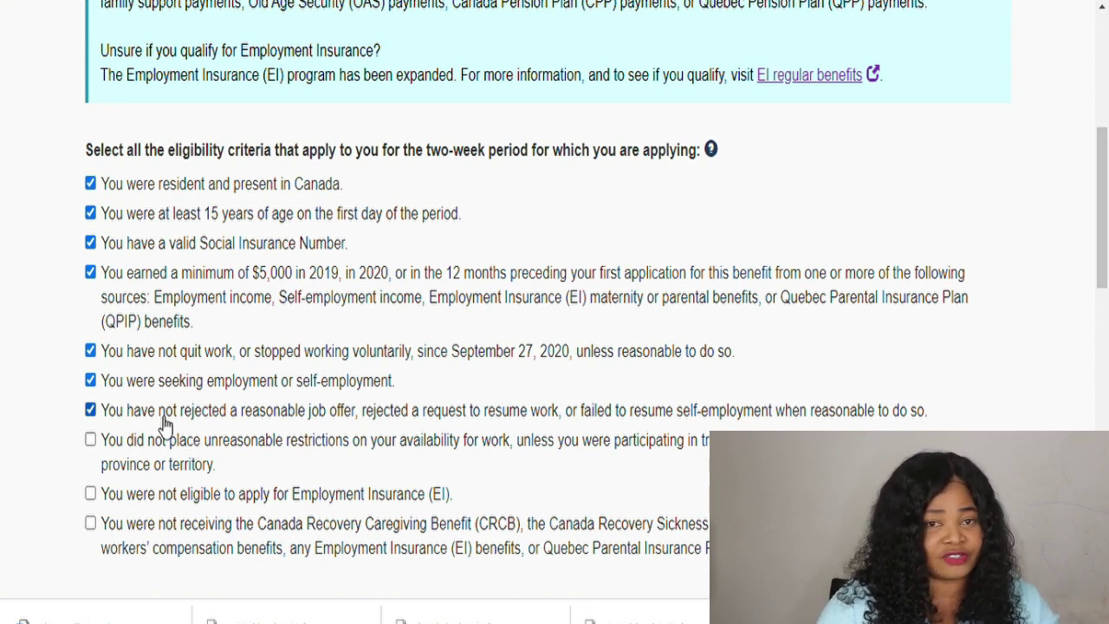
pyautogui.click(91, 441)
pyautogui.scroll(-2, 96, 494)
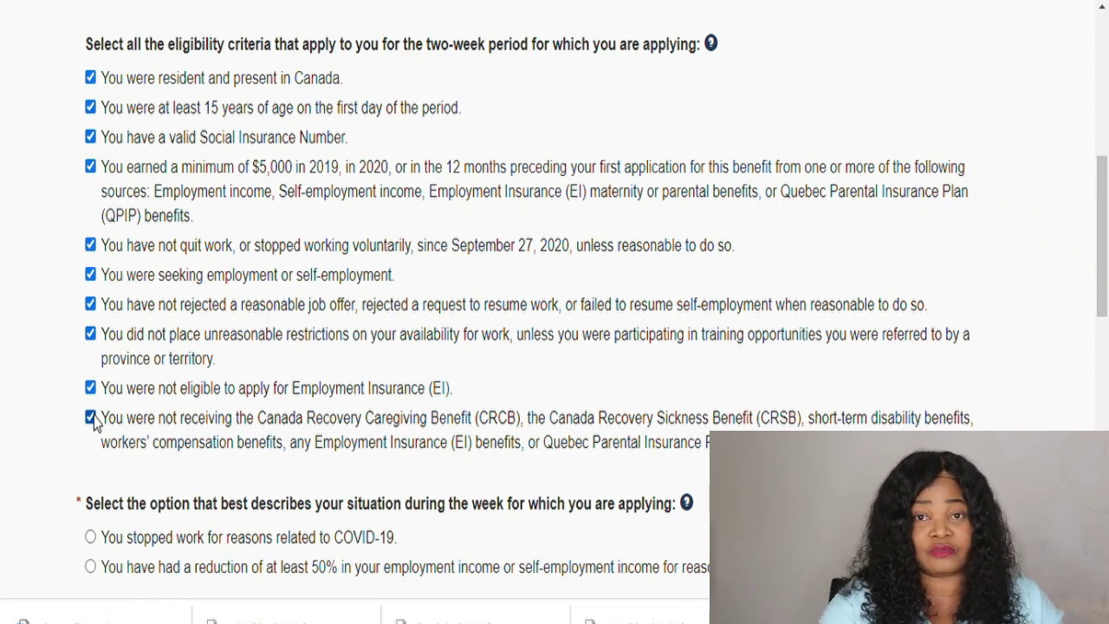
# Scroll down to the explanation of the taxable $500 weekly benefit paying $450 after withholding
pyautogui.scroll(-3, 87, 425)
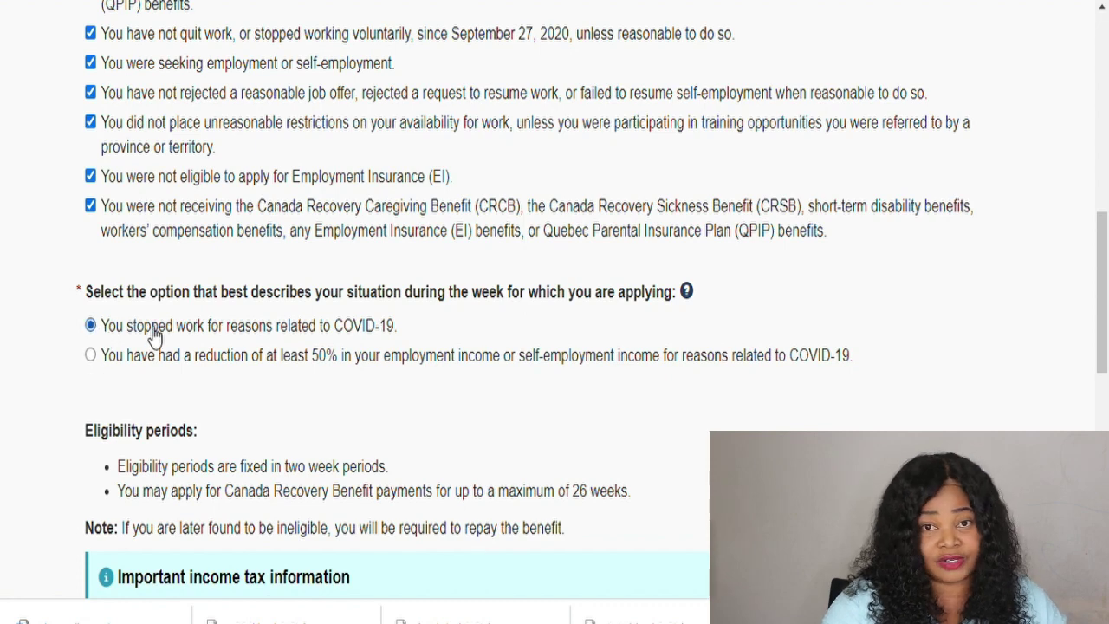
pyautogui.scroll(-4, 156, 338)
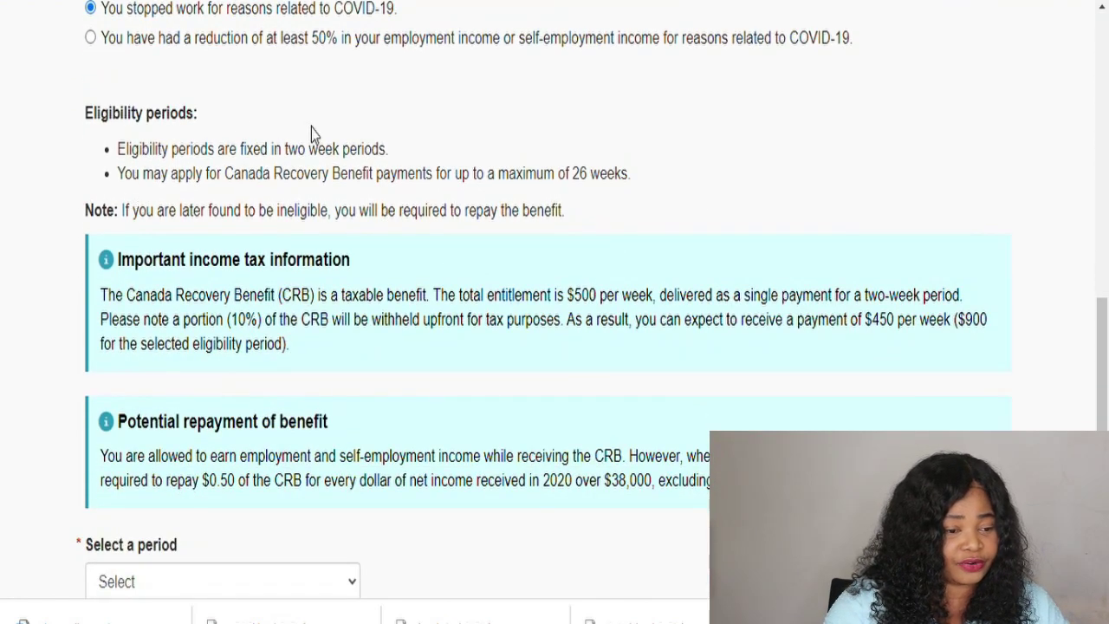
pyautogui.scroll(-2, 379, 240)
pyautogui.scroll(1, 265, 268)
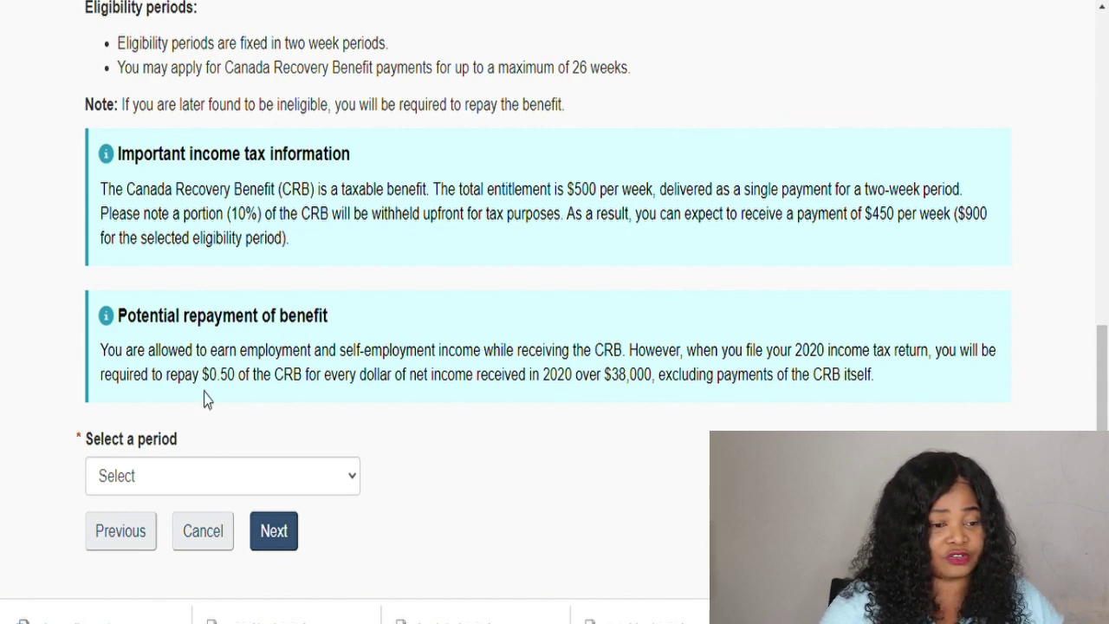
# Select the September 27 to October 10, 2020 period and continue to Certification
pyautogui.scroll(-1, 202, 394)
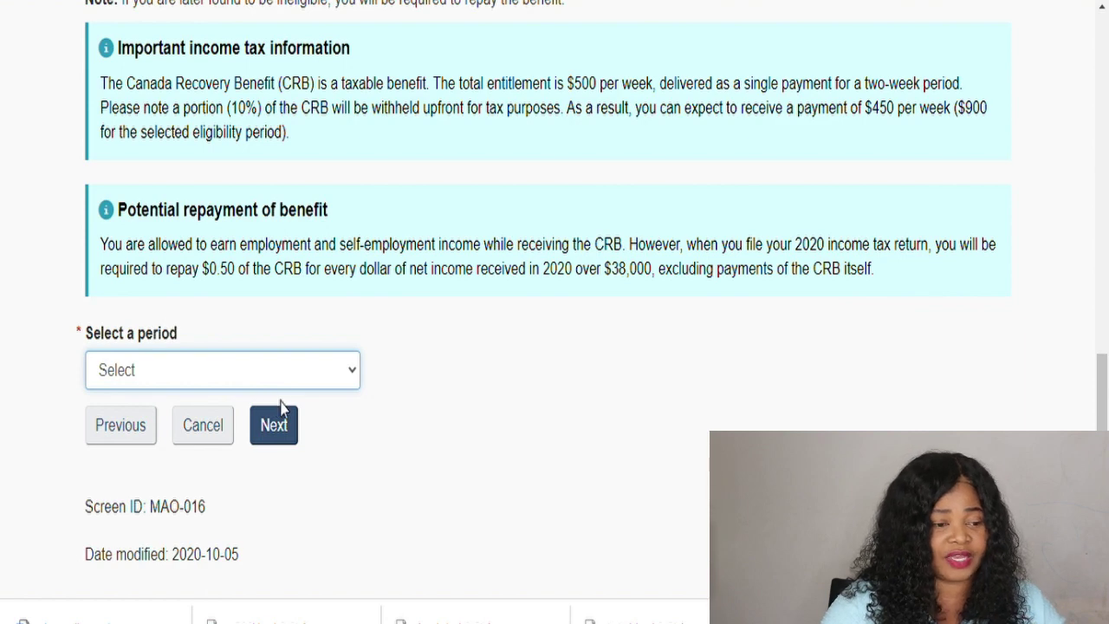
pyautogui.press('Down')
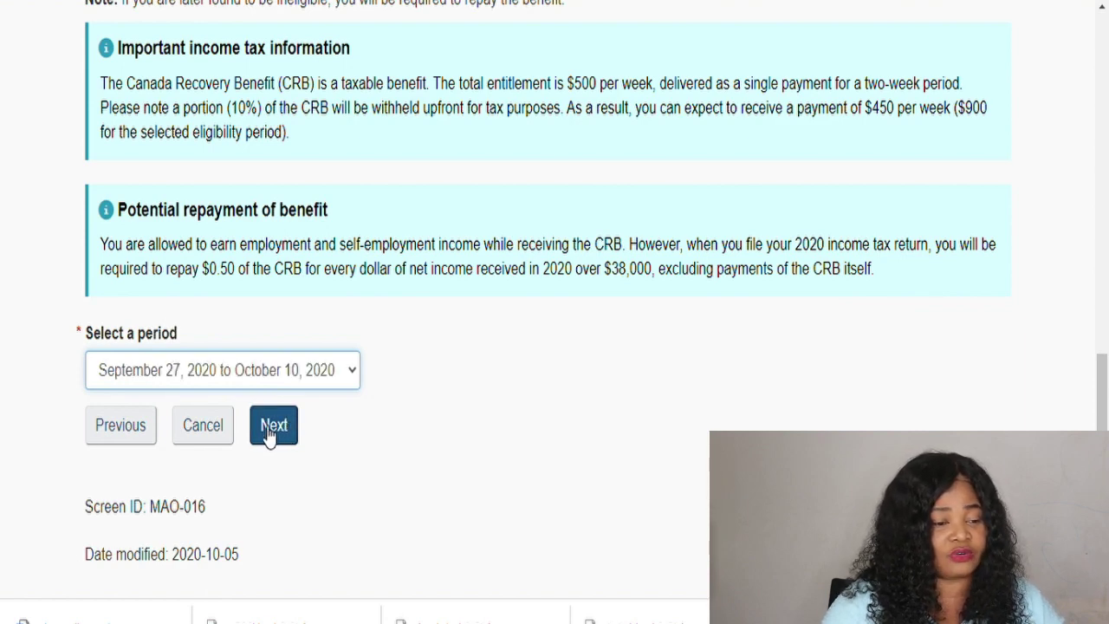
pyautogui.click(272, 433)
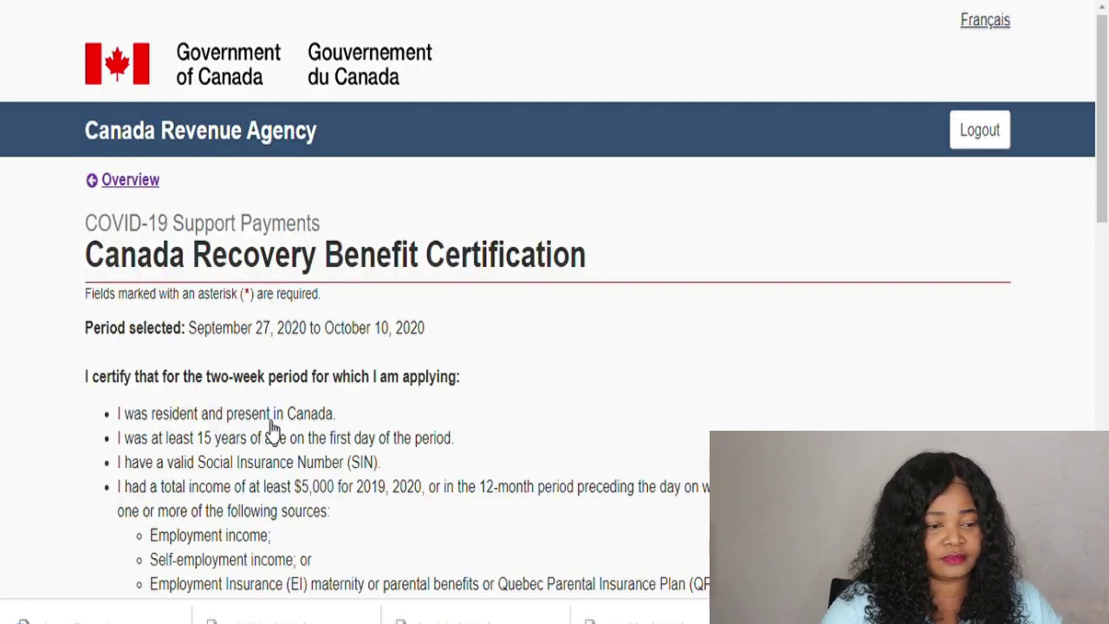
pyautogui.scroll(-3, 305, 381)
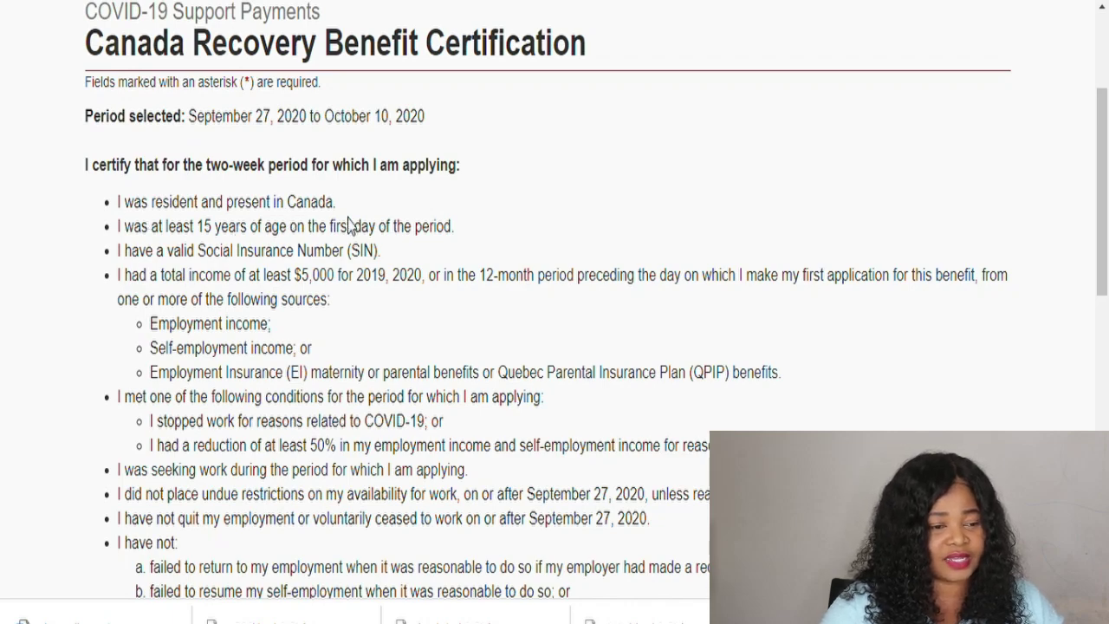
pyautogui.scroll(-4, 381, 265)
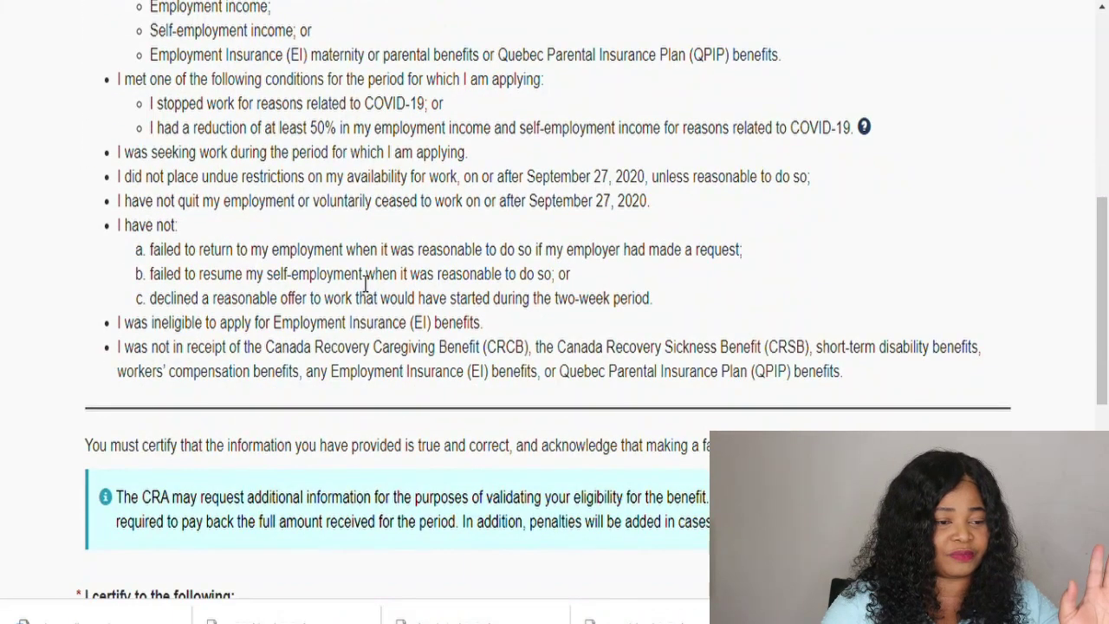
pyautogui.scroll(-4, 359, 269)
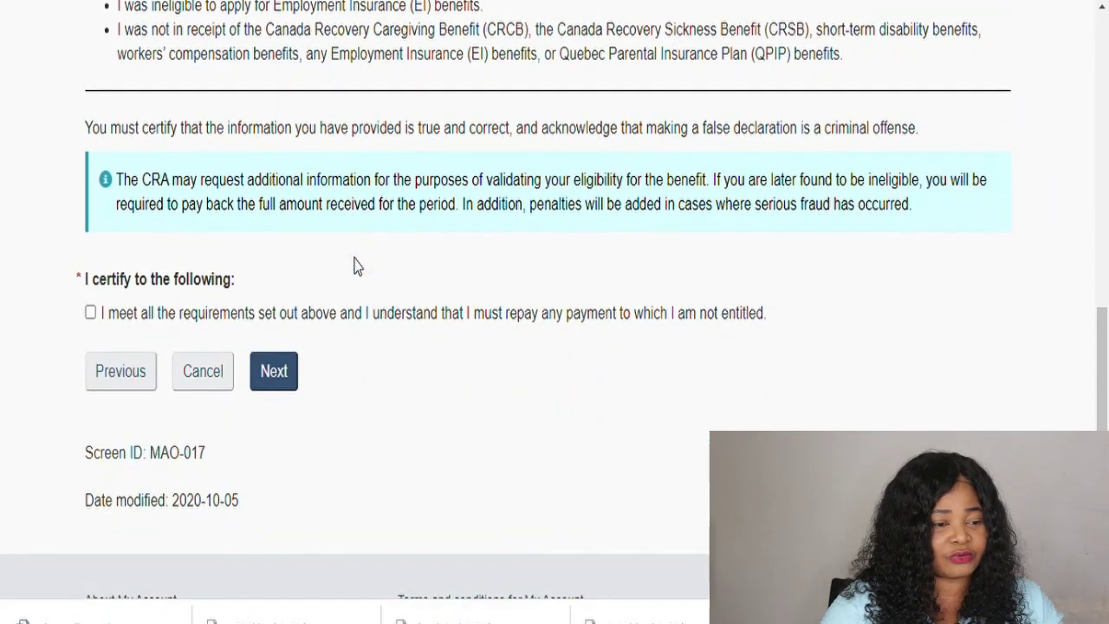
# Tick the statement certifying all requirements are met and ineligible payments must be repaid
pyautogui.click(92, 315)
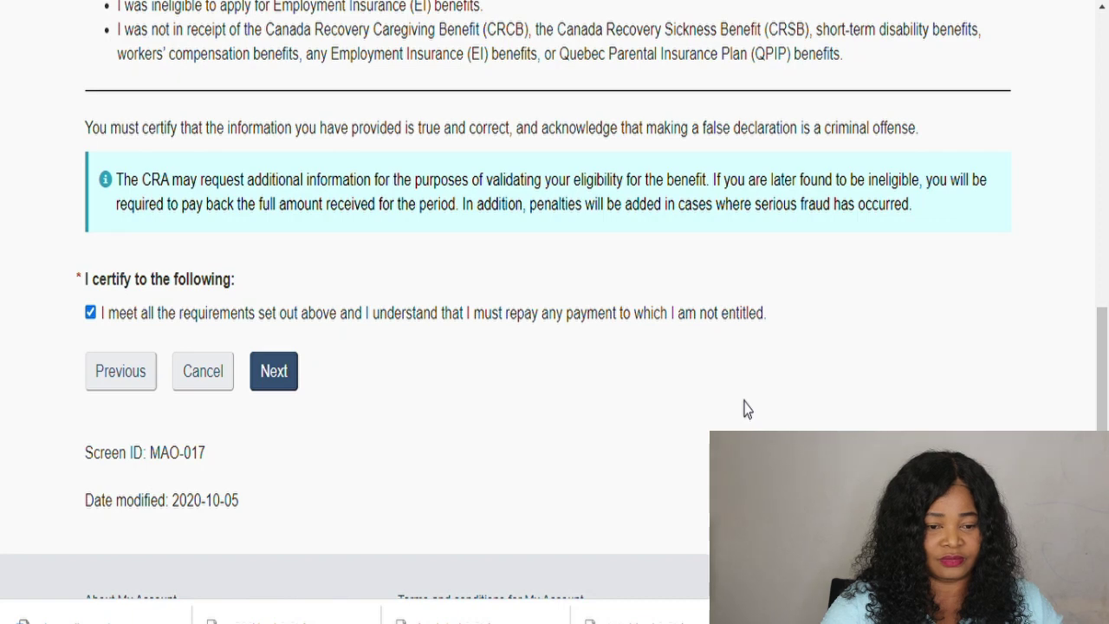
pyautogui.scroll(1, 745, 409)
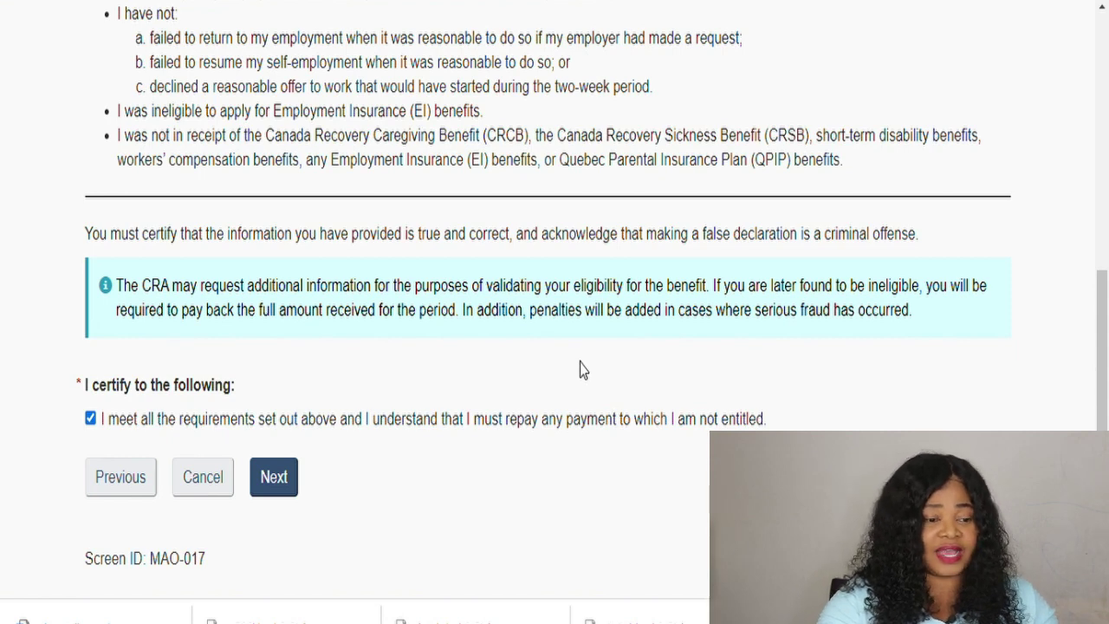
pyautogui.scroll(-3, 374, 461)
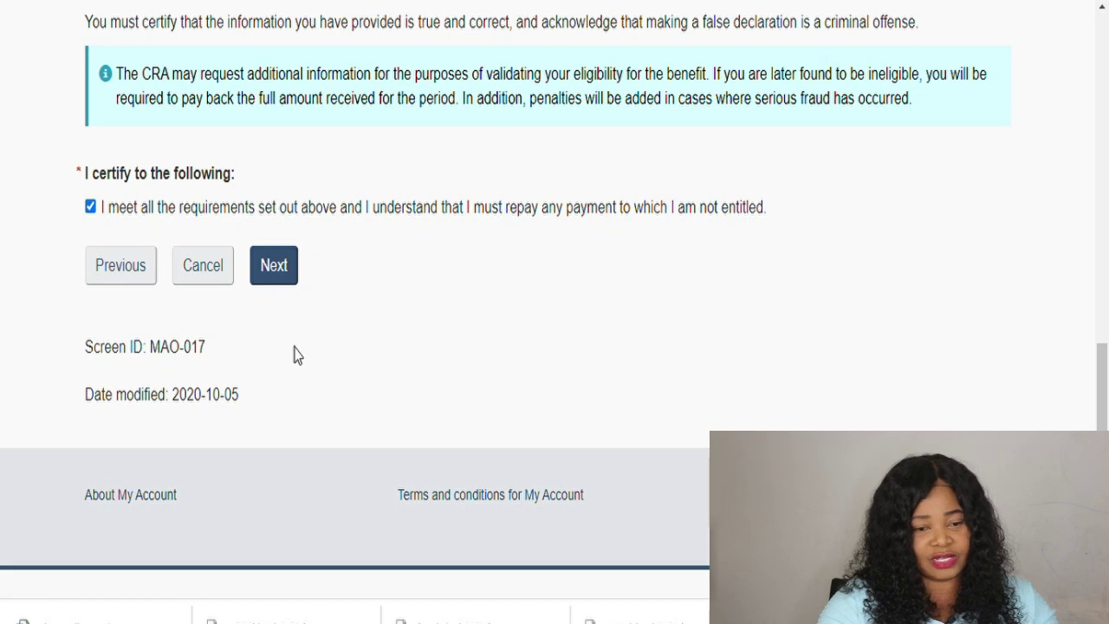
pyautogui.scroll(2, 292, 354)
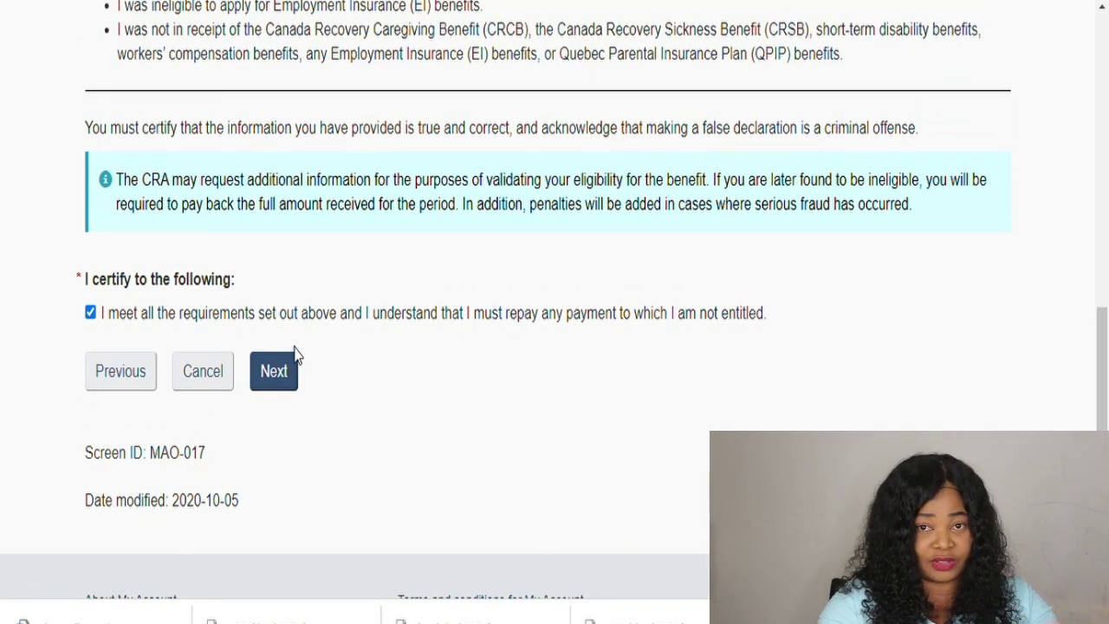